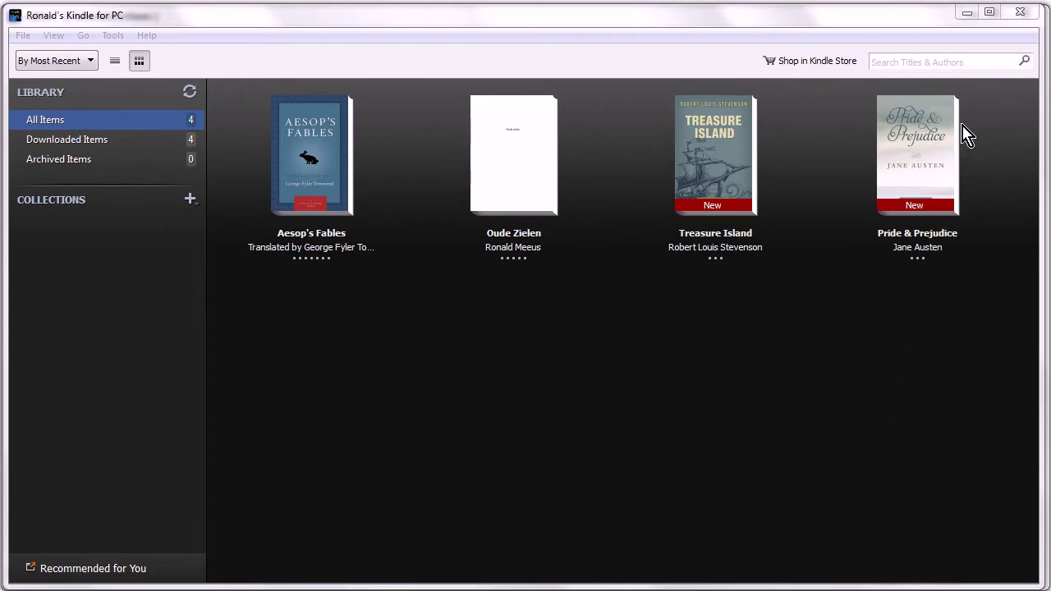
# Close Kindle for PC, switch to calibre and add the e-book pg17076.epub from the desktop to the library.
pyautogui.click(1018, 14)
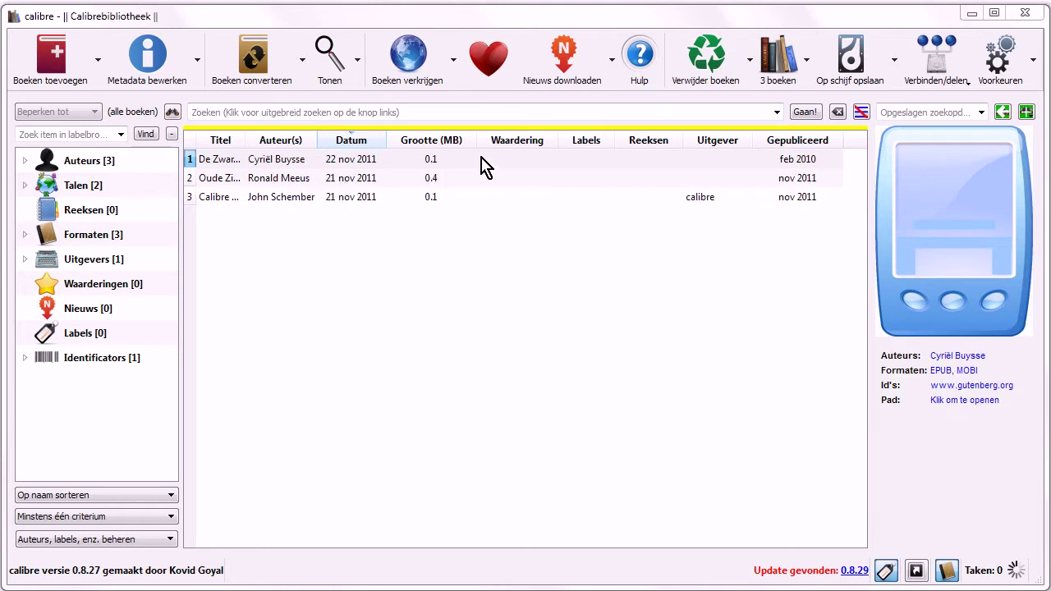
pyautogui.click(77, 82)
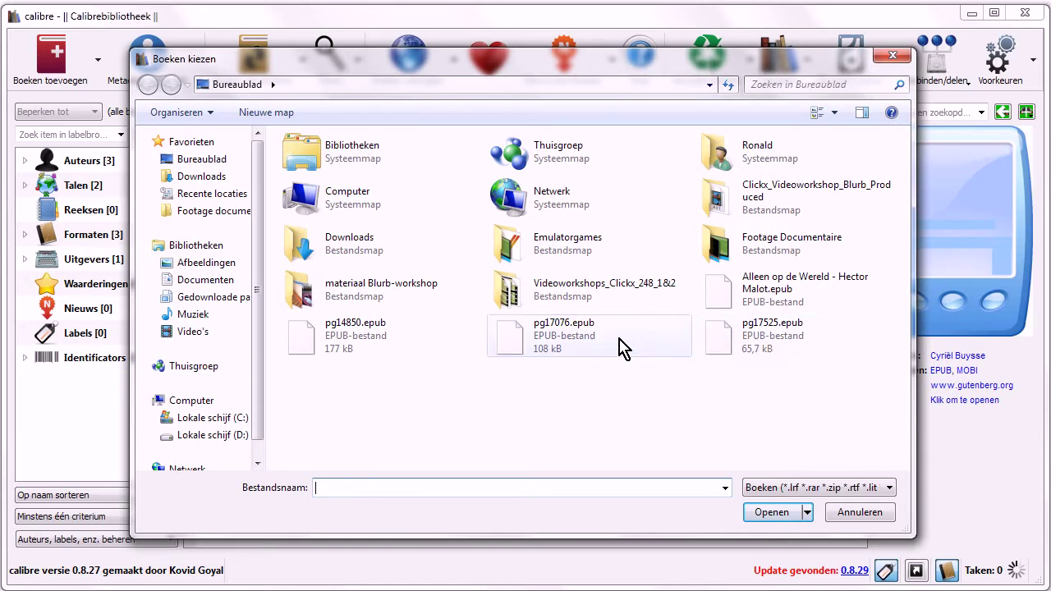
pyautogui.click(514, 353)
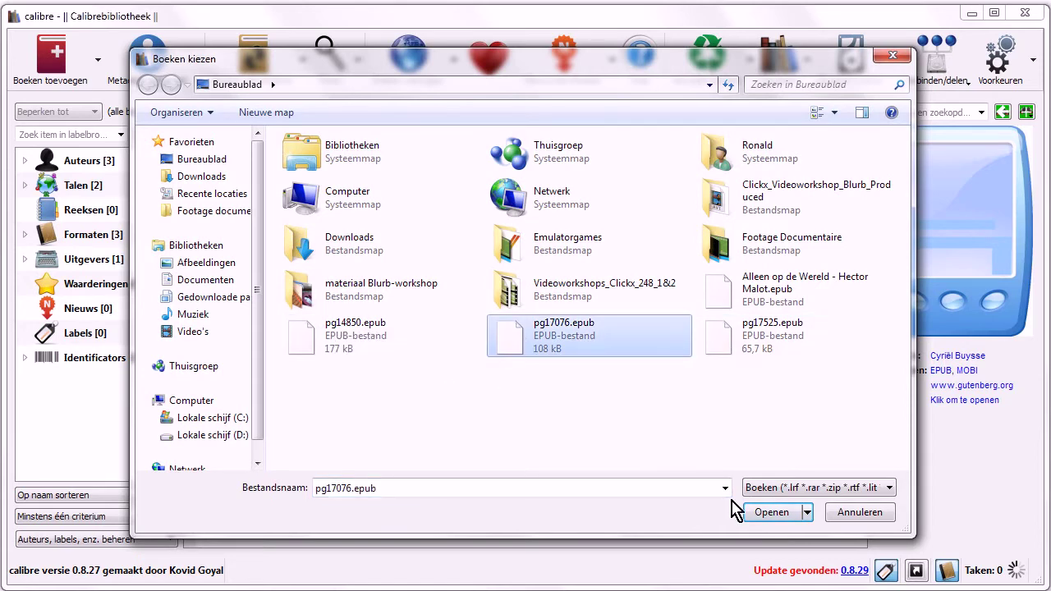
pyautogui.click(772, 512)
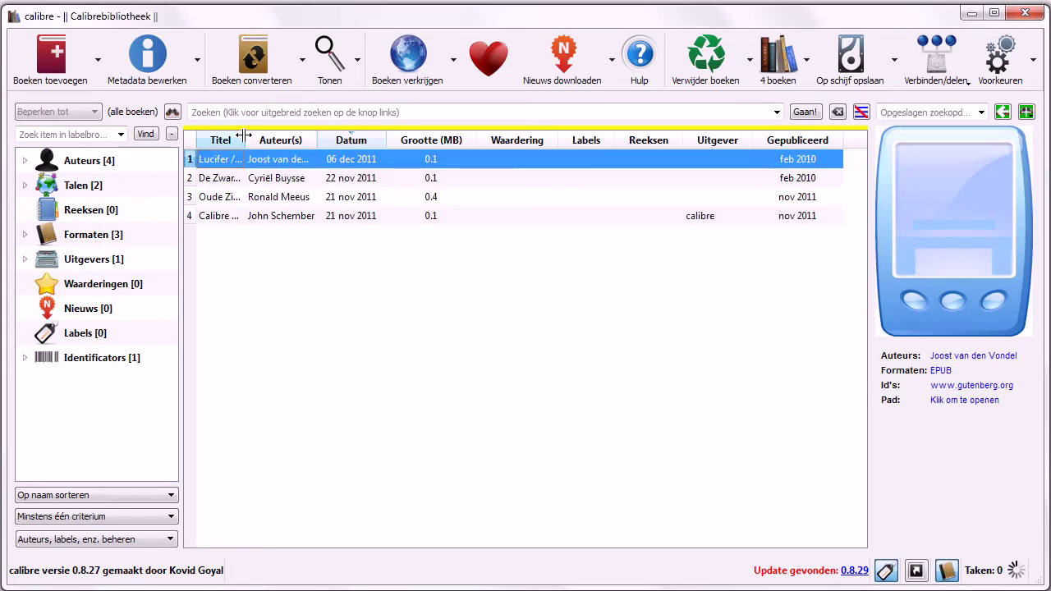
# Widen the title and author columns of the book list to fit their full text, and sort the list by author.
pyautogui.moveTo(244, 140); pyautogui.dragTo(318, 142)
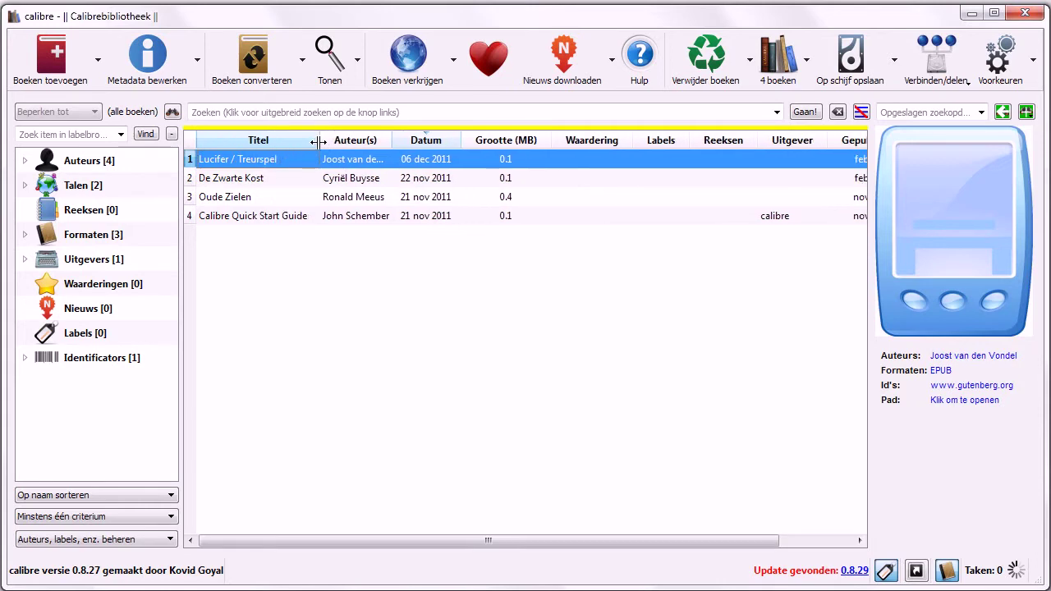
pyautogui.click(380, 140)
pyautogui.moveTo(393, 138); pyautogui.dragTo(433, 138)
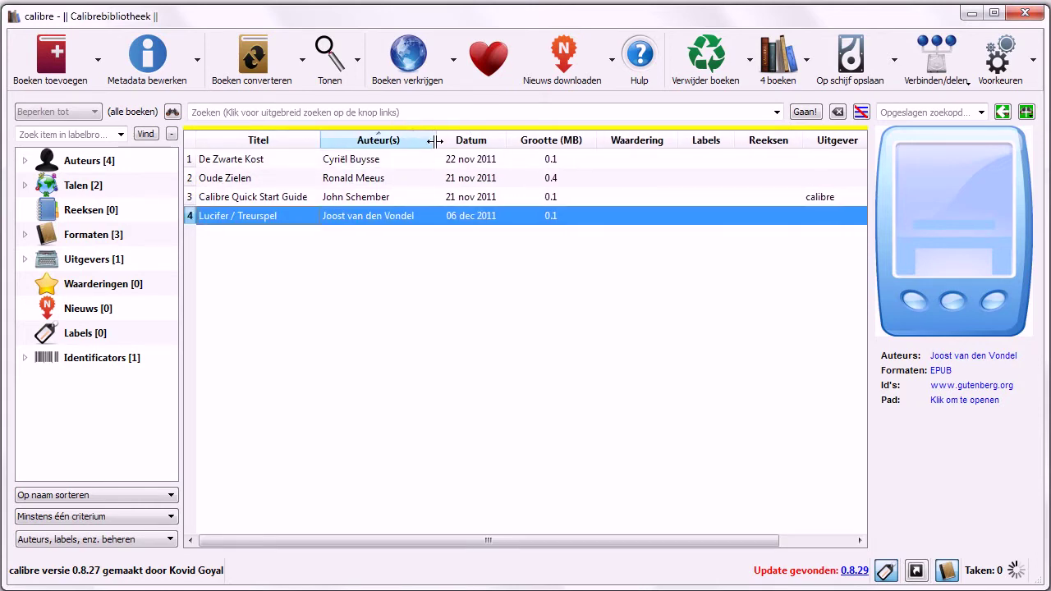
pyautogui.doubleClick(389, 217)
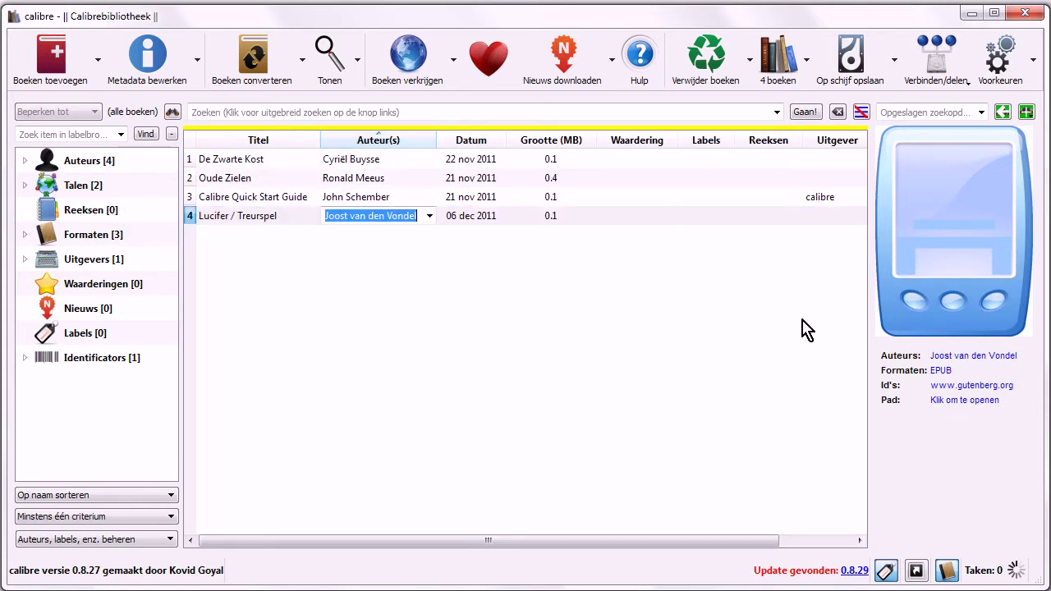
pyautogui.click(245, 220)
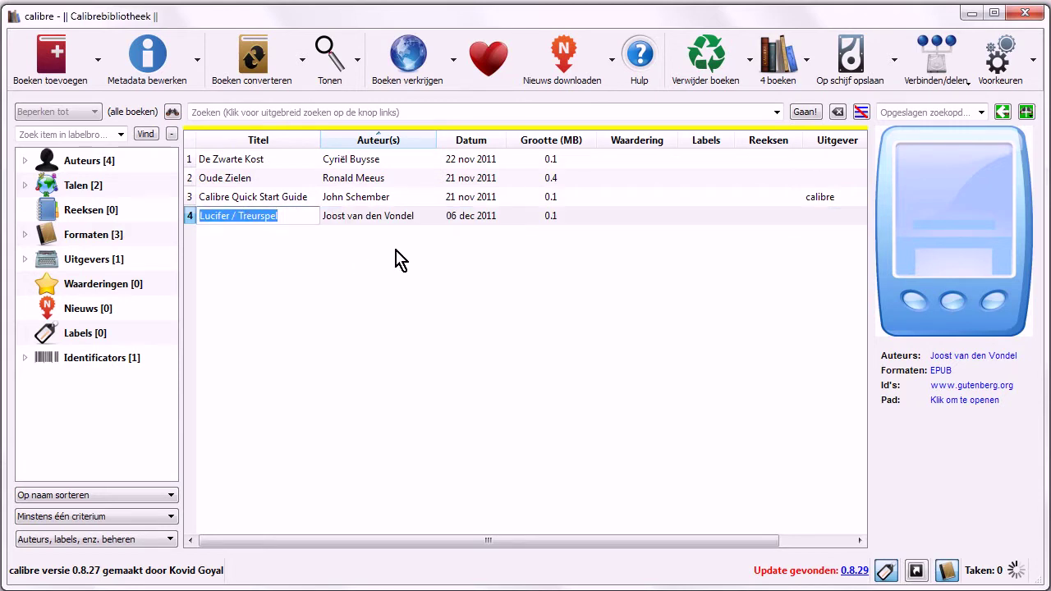
pyautogui.click(396, 218)
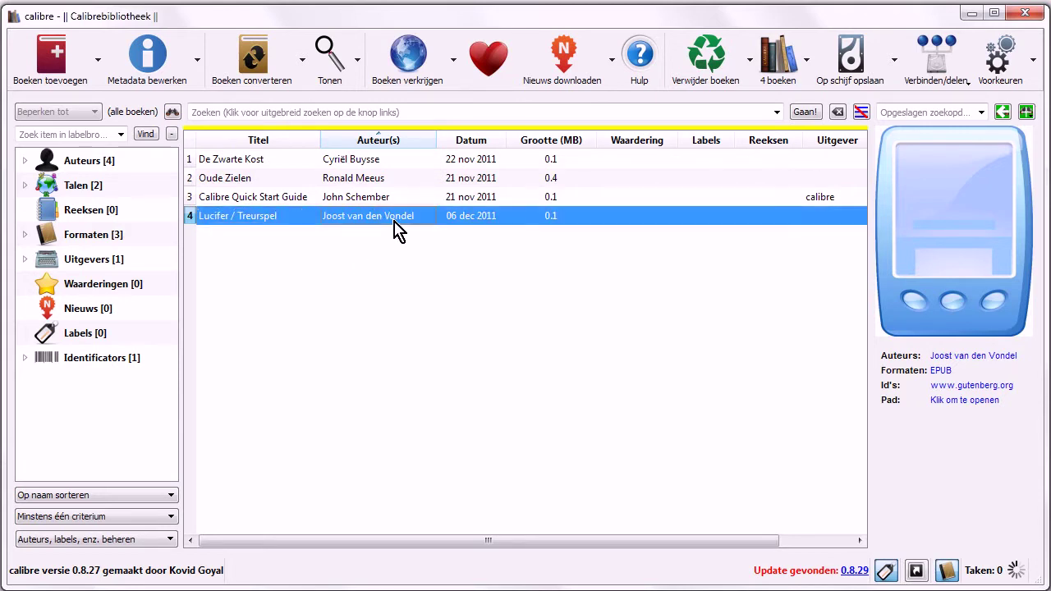
# Convert the book Lucifer / Treurspel from EPUB to MOBI, keeping its existing metadata.
pyautogui.click(256, 65)
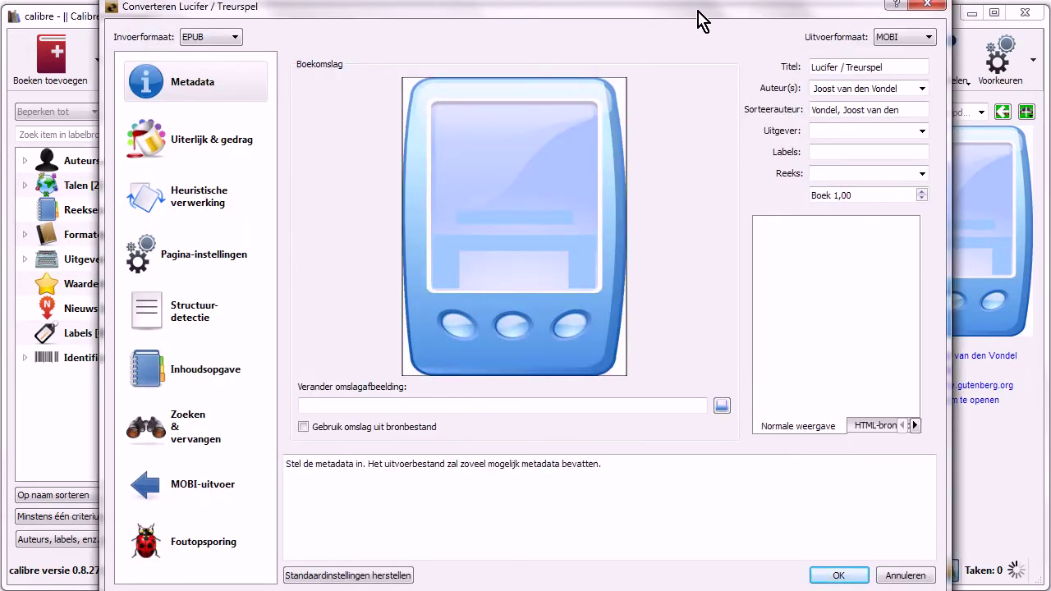
pyautogui.moveTo(698, 12); pyautogui.dragTo(695, 25)
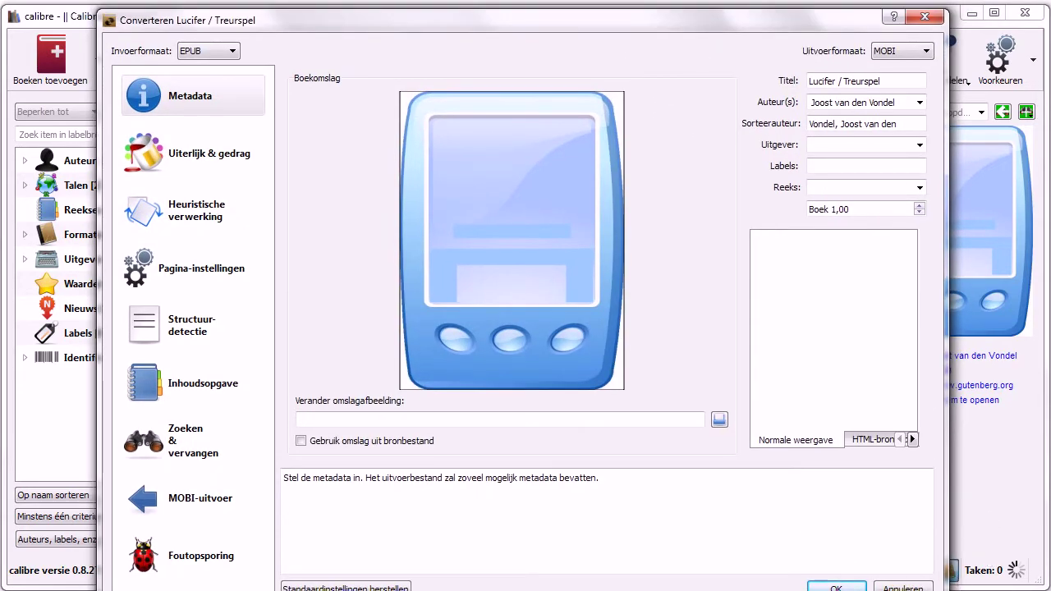
pyautogui.moveTo(944, 590); pyautogui.dragTo(942, 581)
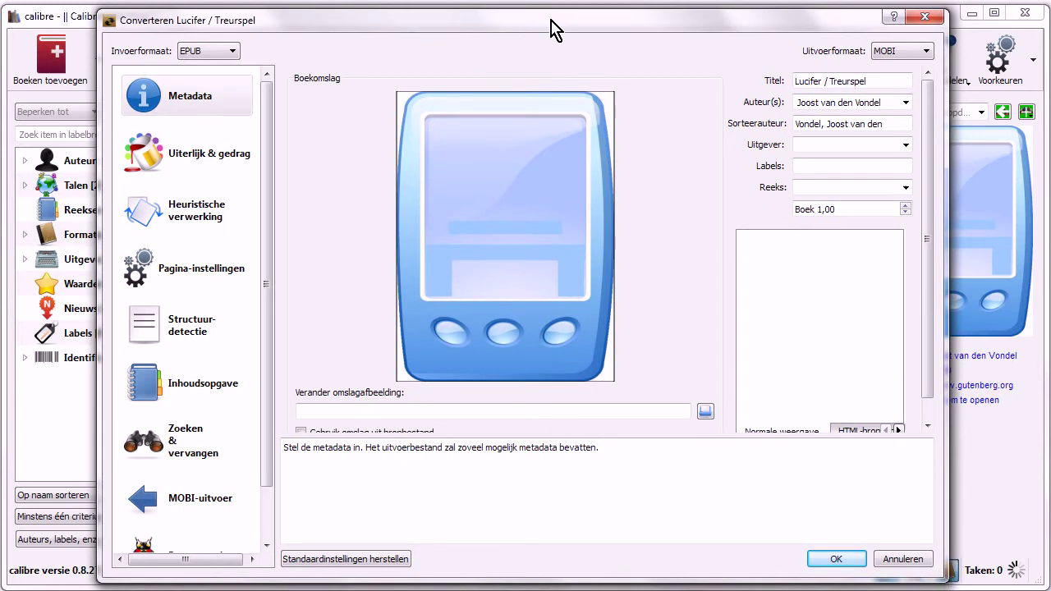
pyautogui.moveTo(551, 18); pyautogui.dragTo(552, 18)
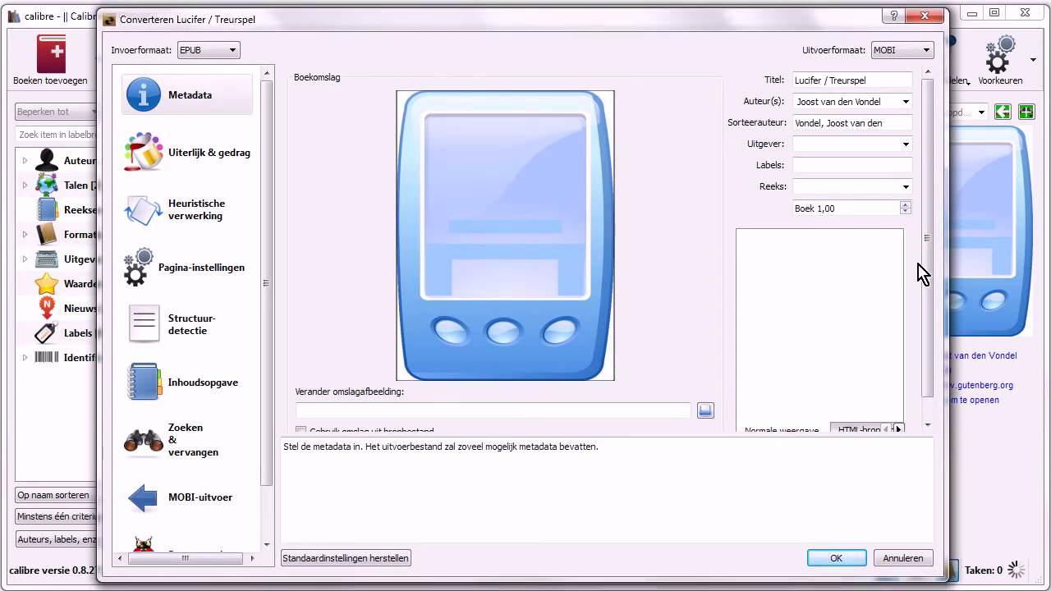
pyautogui.click(927, 51)
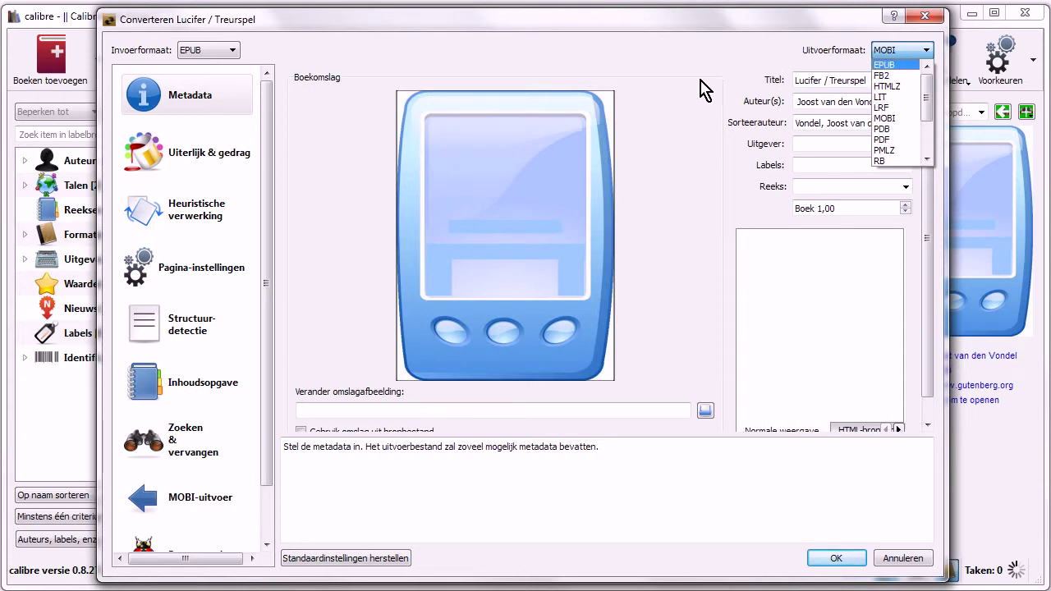
pyautogui.click(902, 118)
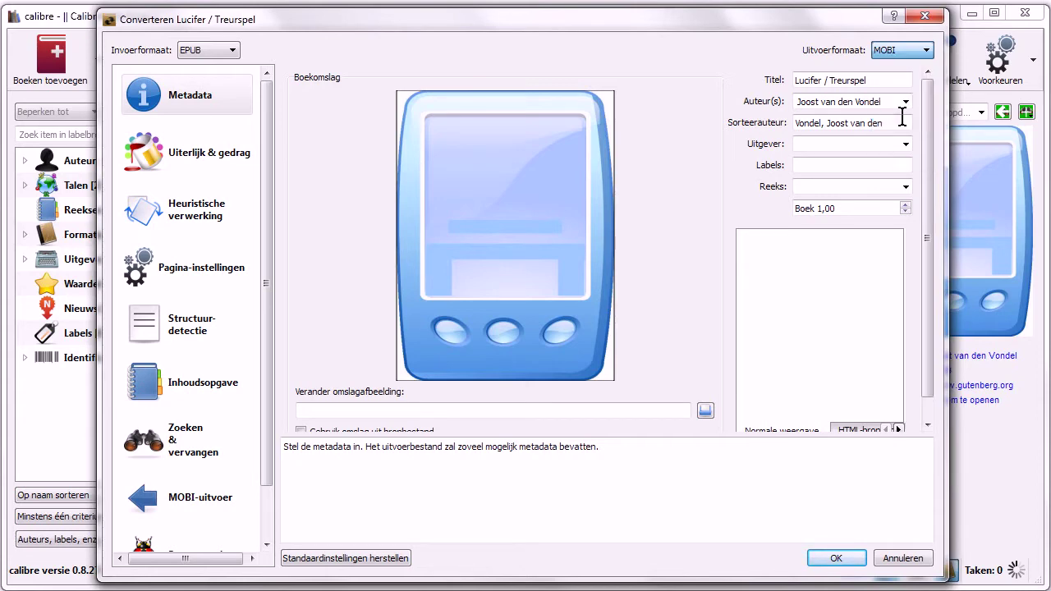
pyautogui.click(838, 558)
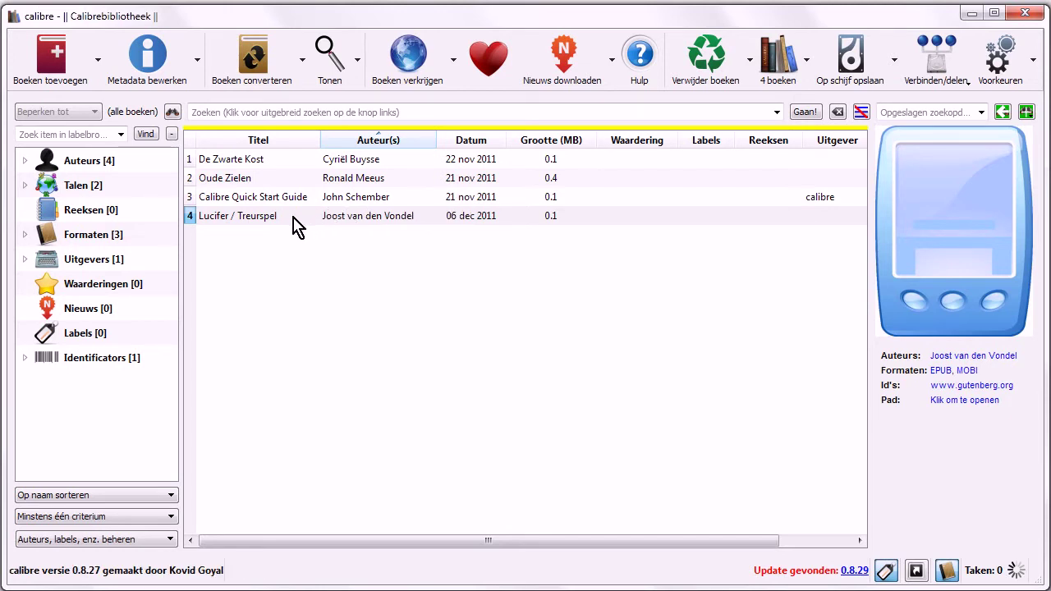
# Save only the MOBI format of Lucifer / Treurspel to disk in the My Kindle Content folder.
pyautogui.click(294, 220)
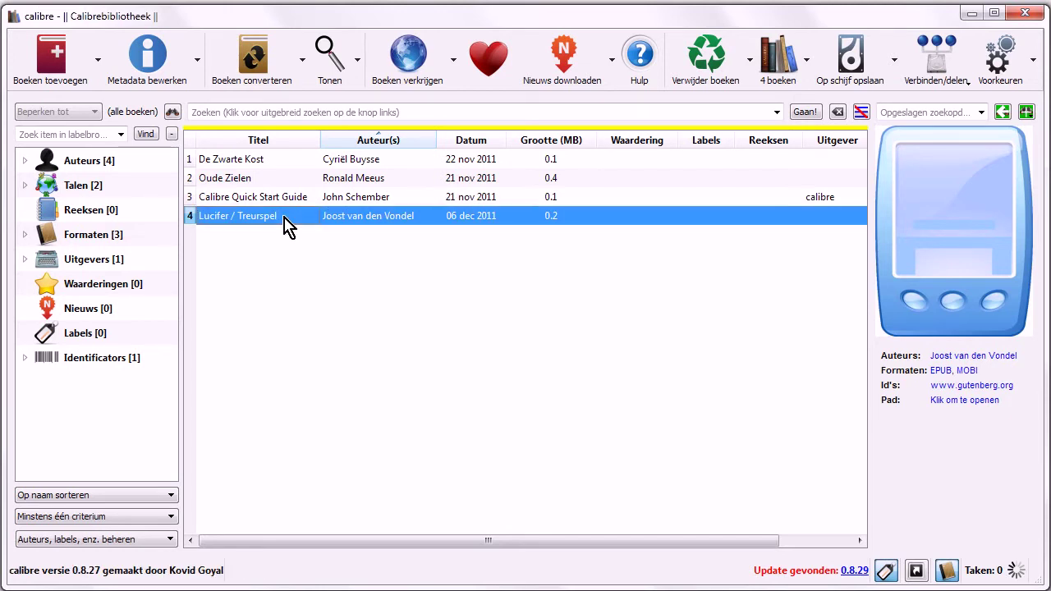
pyautogui.click(355, 221)
pyautogui.rightClick(261, 218)
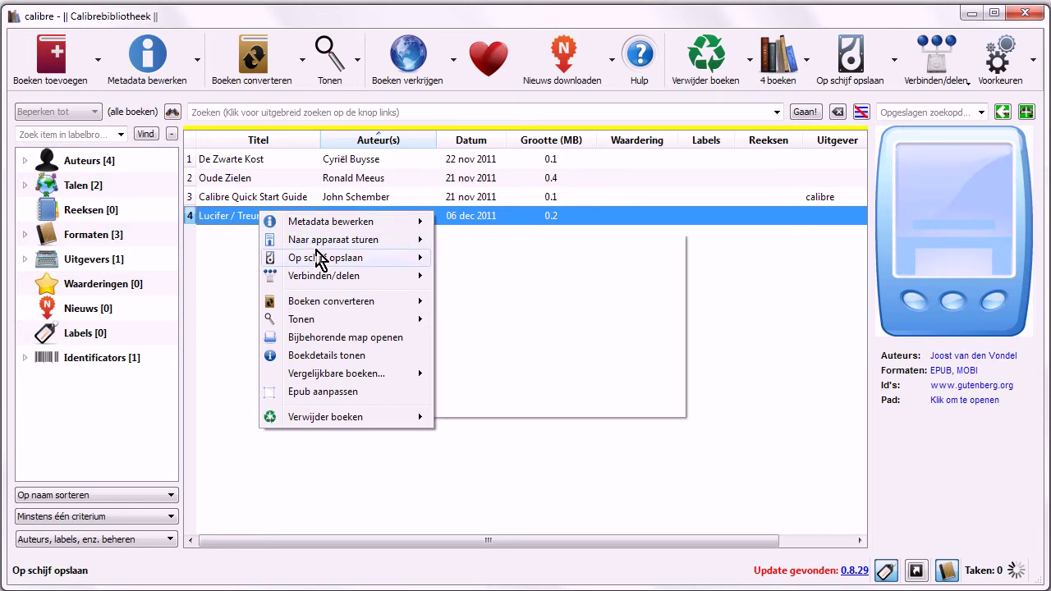
pyautogui.moveTo(320, 259)
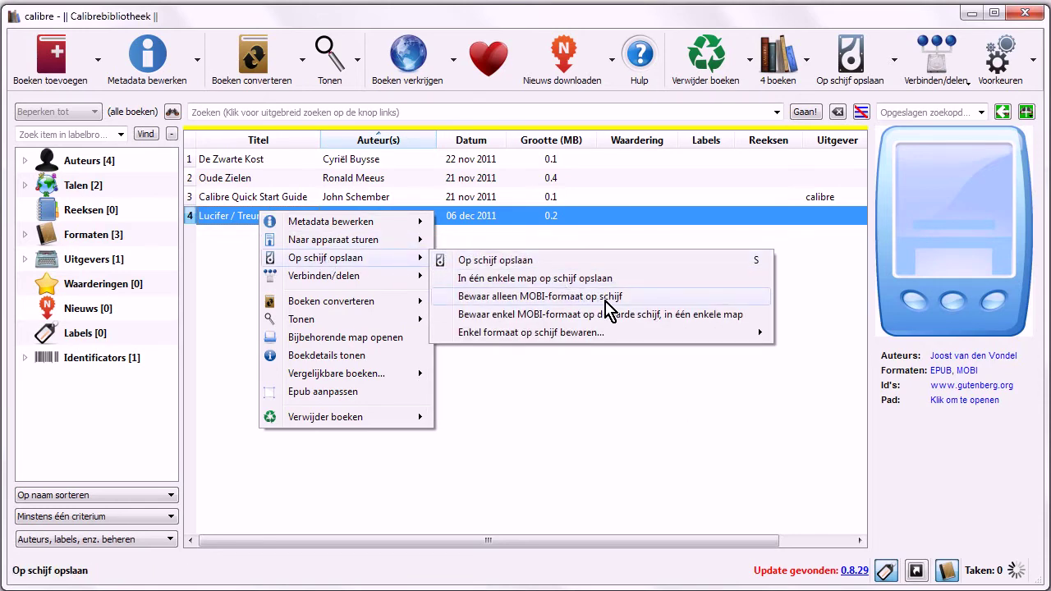
pyautogui.click(619, 298)
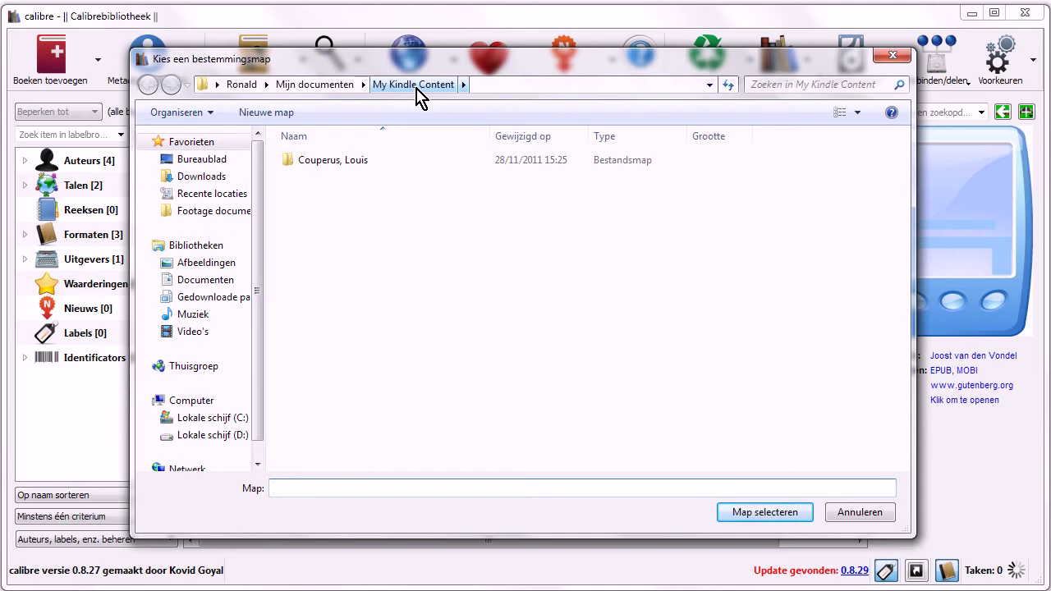
pyautogui.click(763, 513)
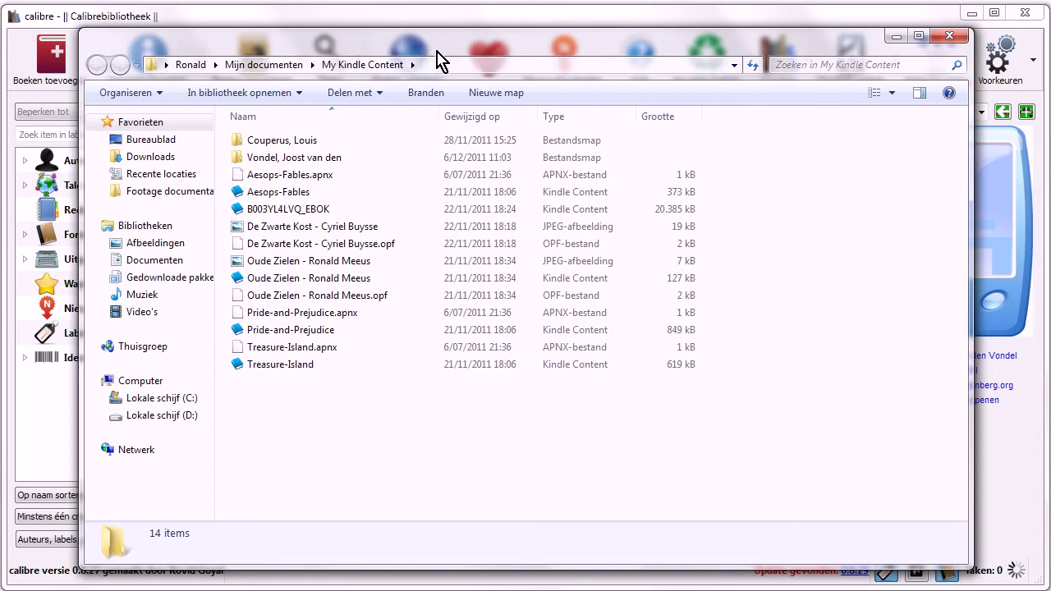
# Move all files from the Lucifer _ Treurspel subfolder inside the Vondel author folder directly into the My Kindle Content folder.
pyautogui.doubleClick(300, 161)
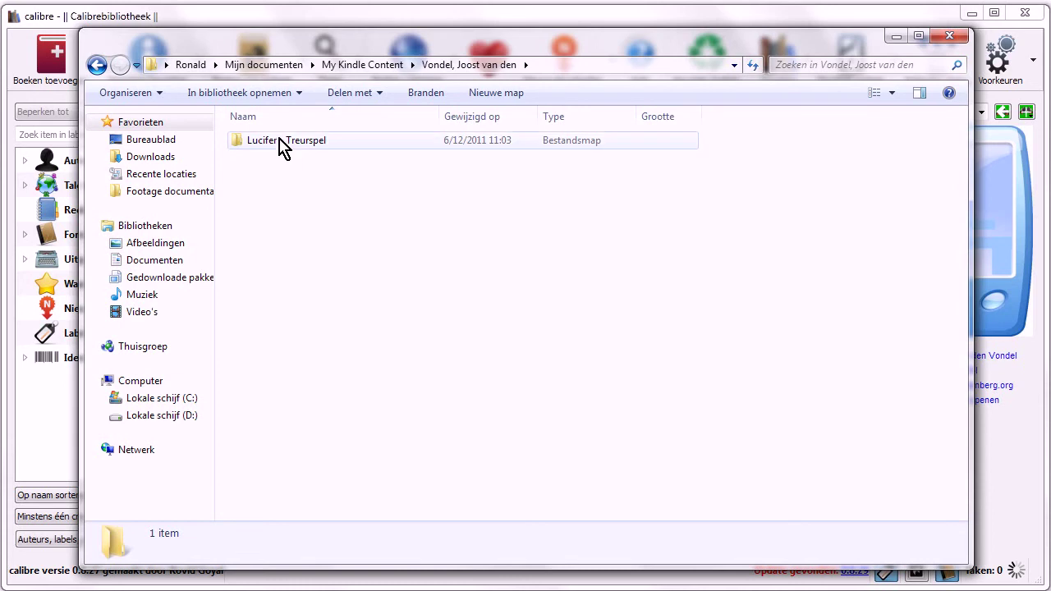
pyautogui.doubleClick(278, 142)
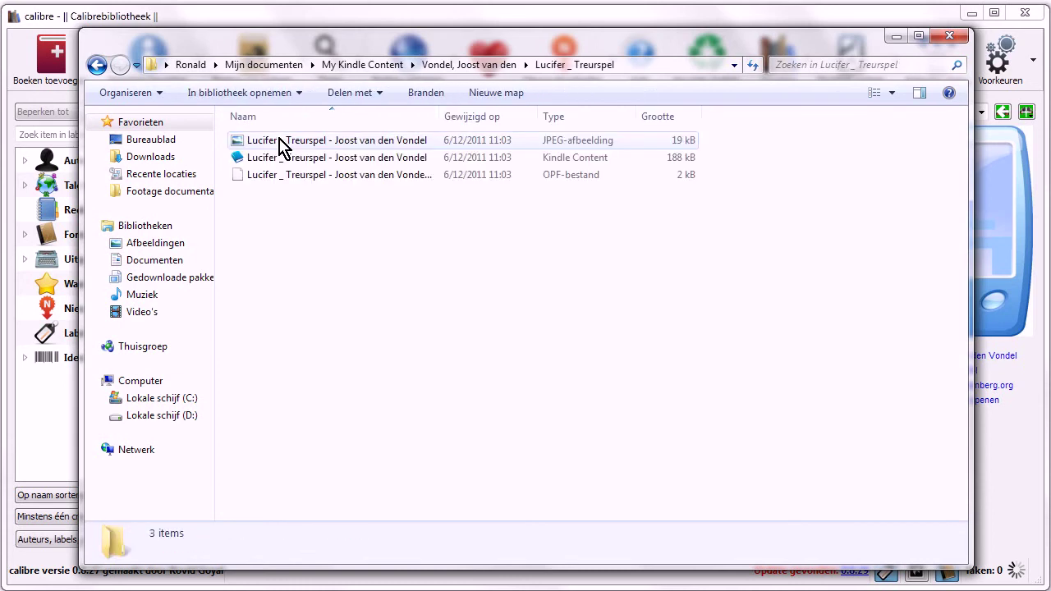
pyautogui.hotkey('ctrl', 'a')
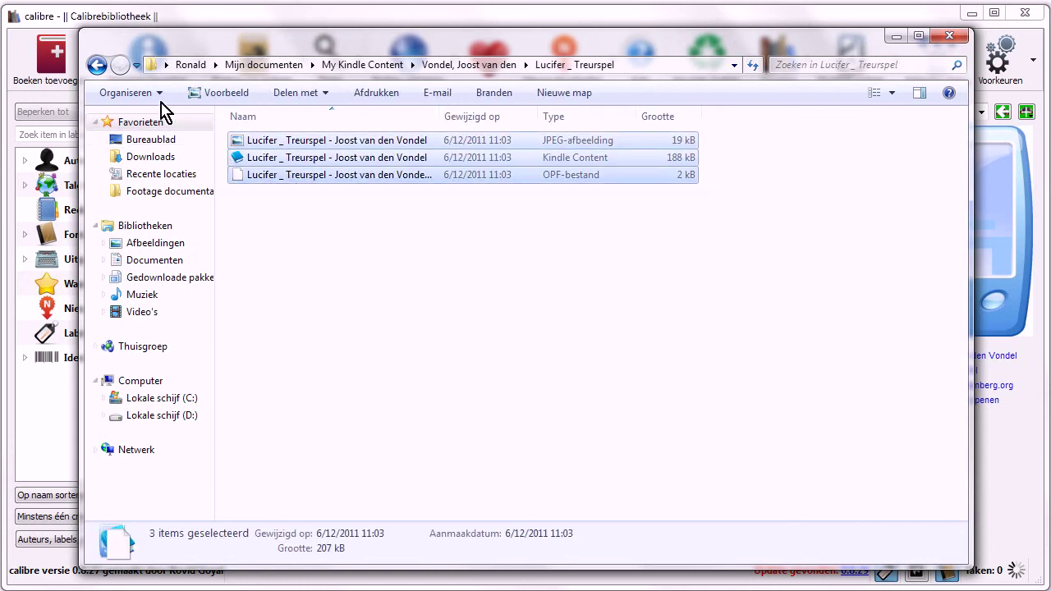
pyautogui.rightClick(337, 156)
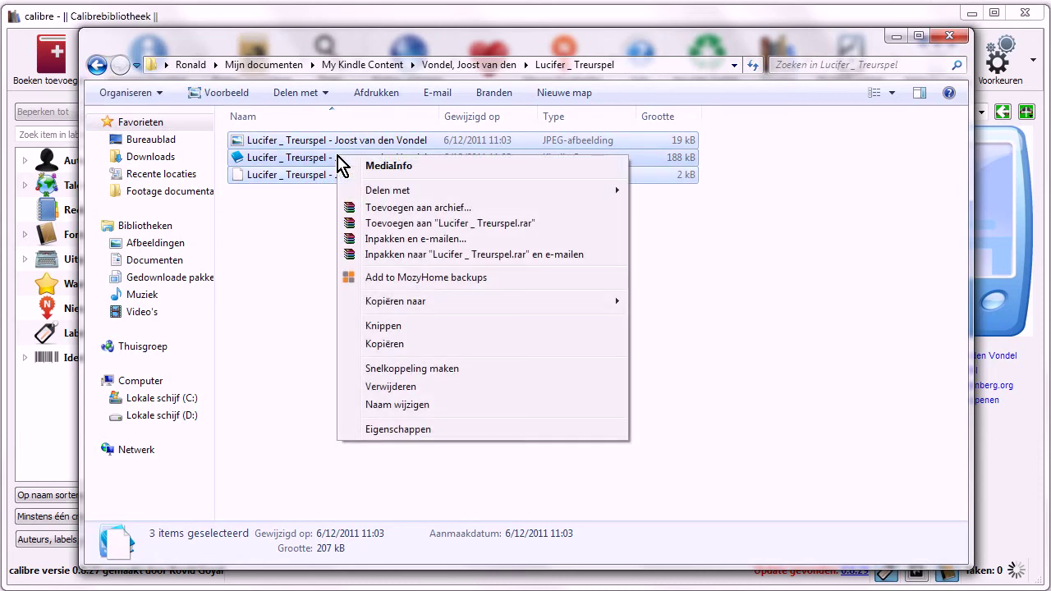
pyautogui.click(434, 327)
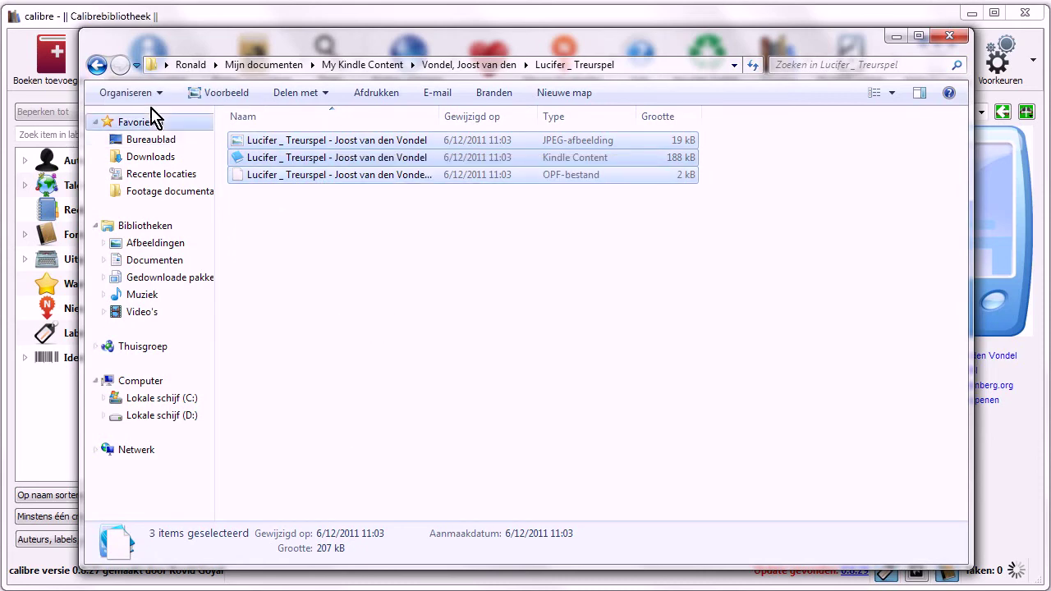
pyautogui.click(96, 65)
pyautogui.click(97, 64)
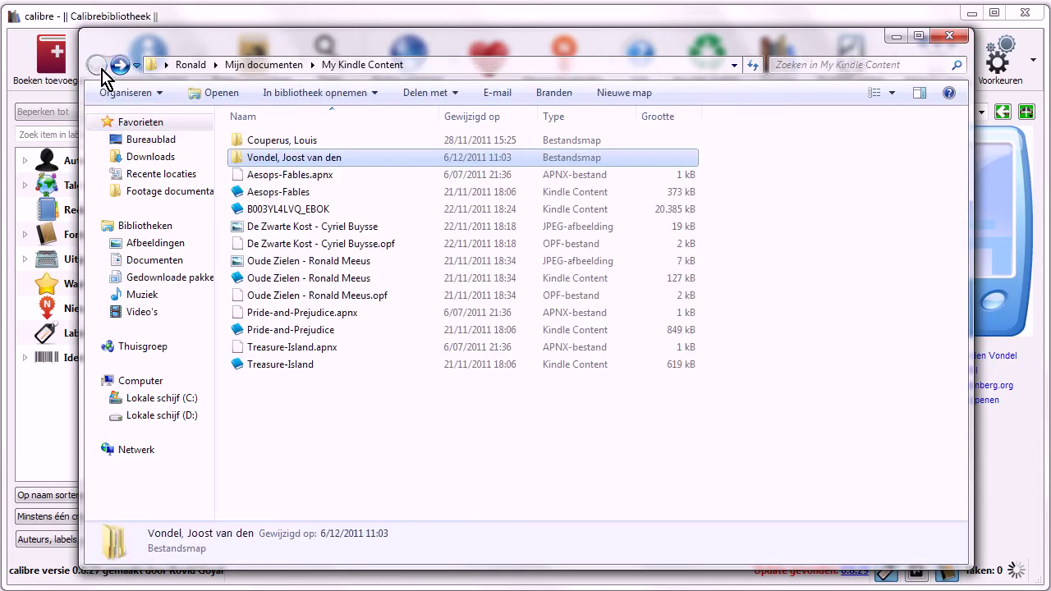
pyautogui.rightClick(303, 433)
pyautogui.click(399, 537)
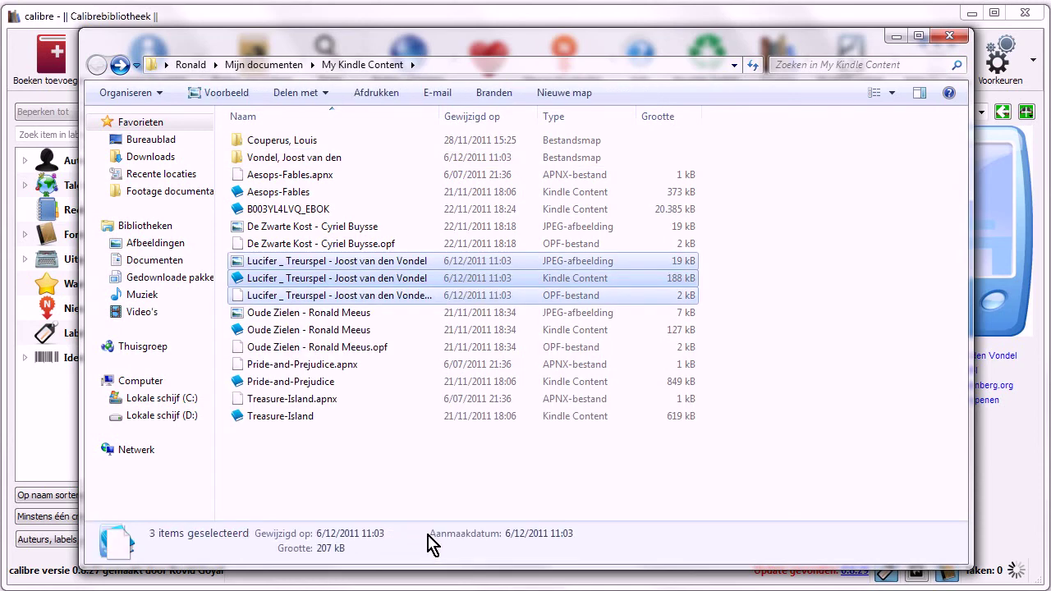
pyautogui.click(752, 407)
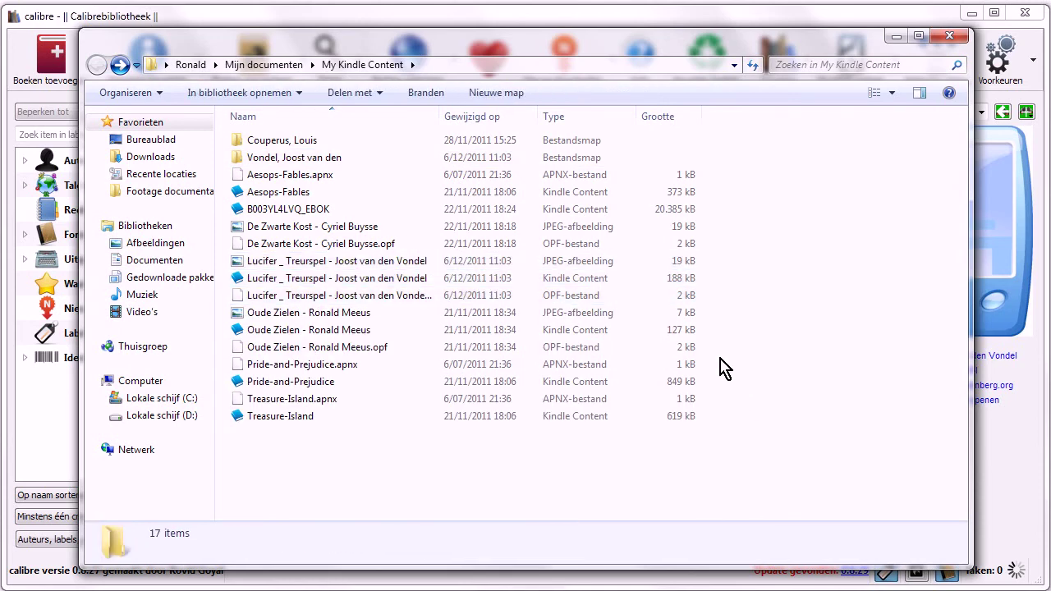